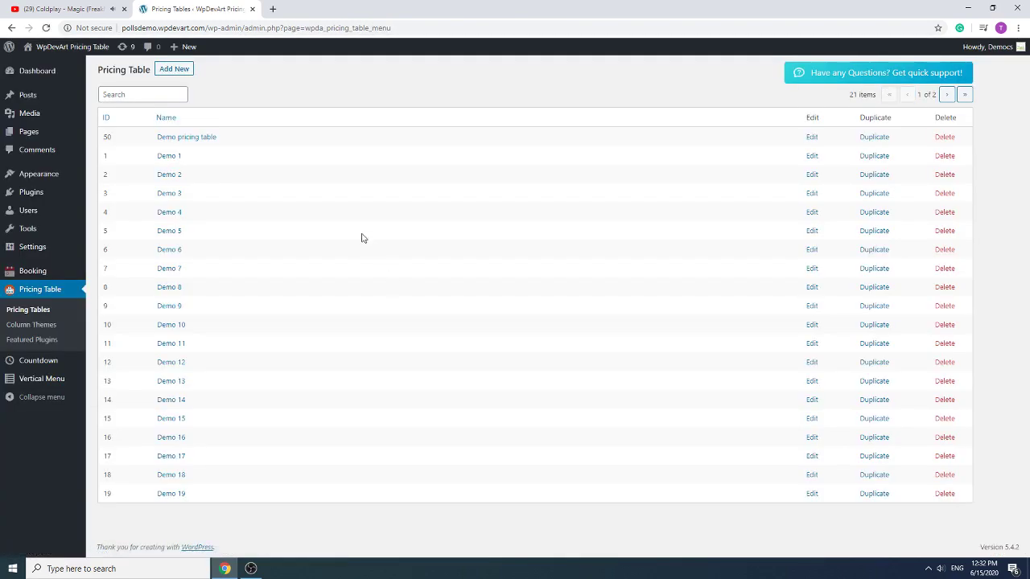
View the pricing table column themes list, and open the editor for a new page in a separate browser tab
{"action": "left_click", "coordinate": [52, 328]}
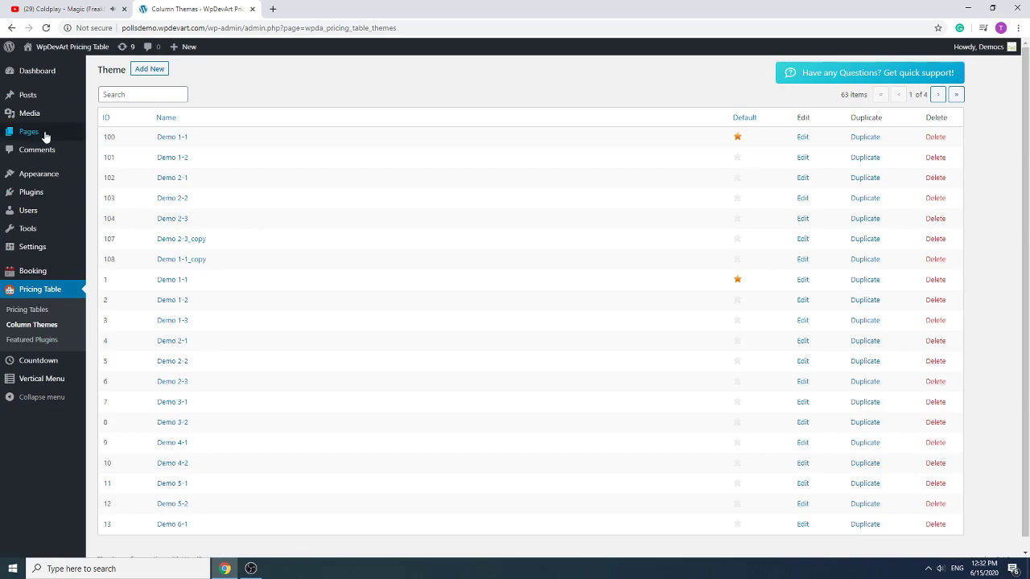
{"action": "mouse_move", "coordinate": [46, 132]}
{"action": "middle_click", "coordinate": [117, 153]}
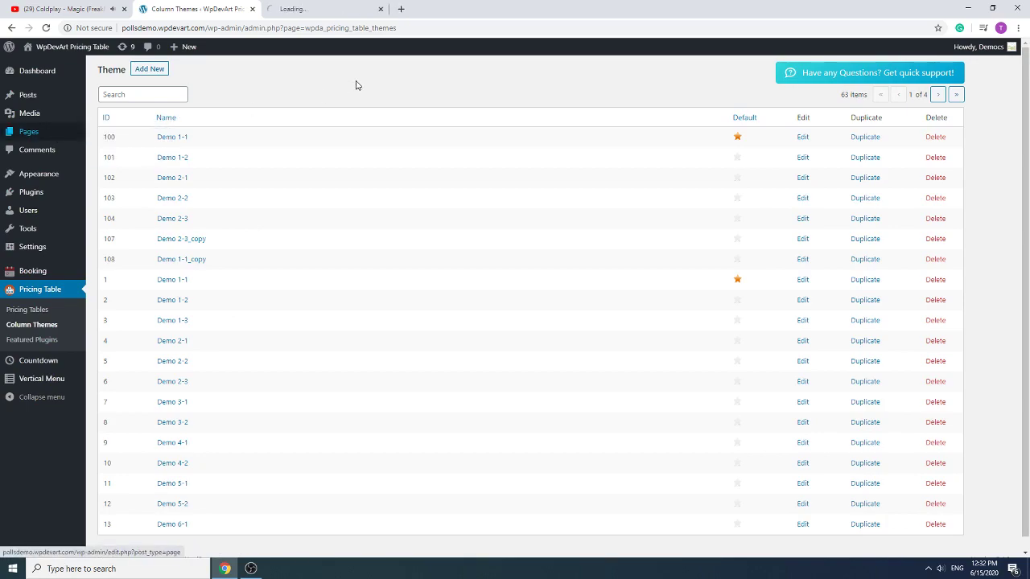
{"action": "left_click", "coordinate": [314, 10]}
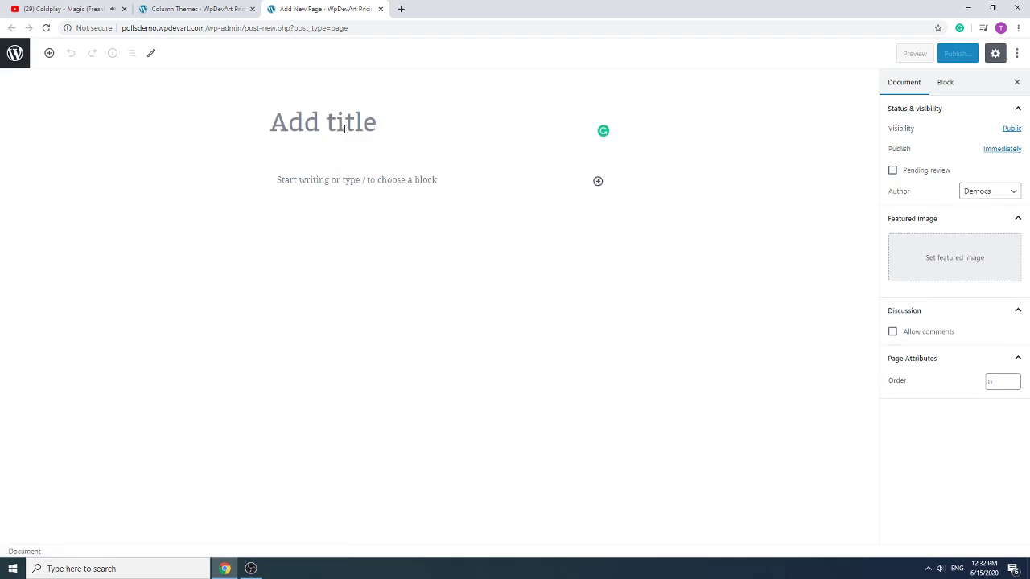
Title the new page "WpDevArt Comparison Table Plugin"
{"action": "type", "text": "W"}
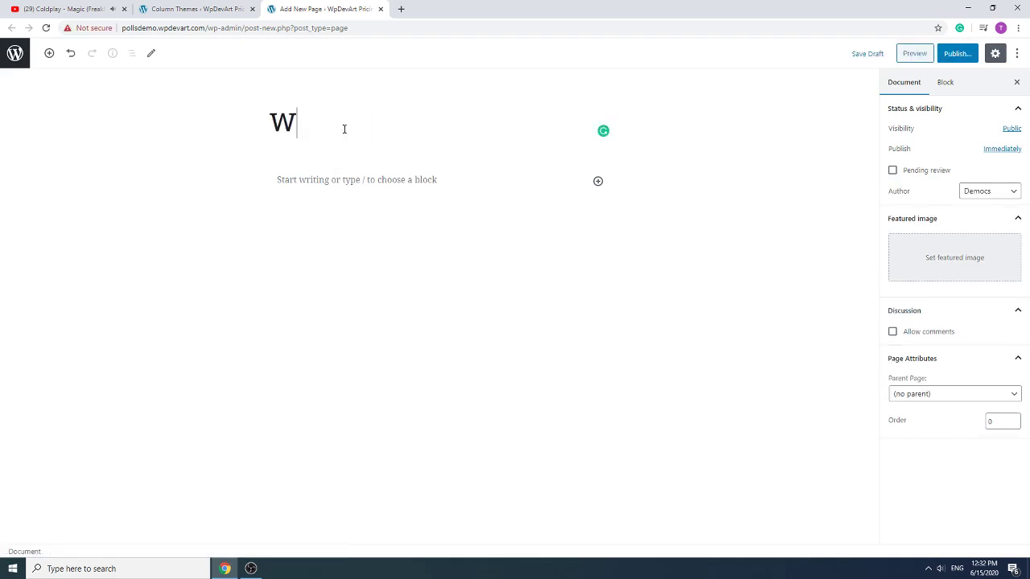
{"action": "type", "text": "pDevArt Com"}
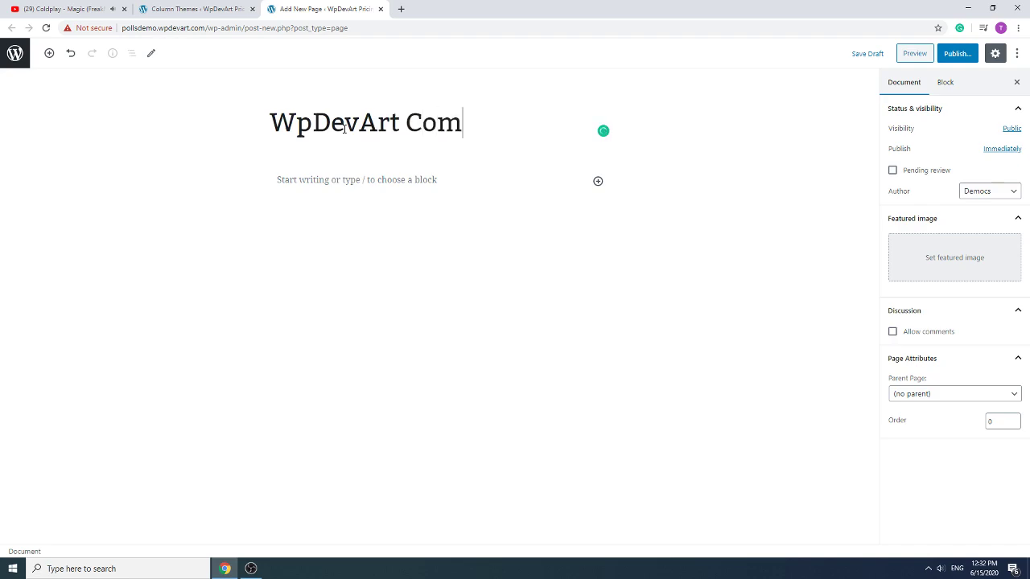
{"action": "type", "text": "parison"}
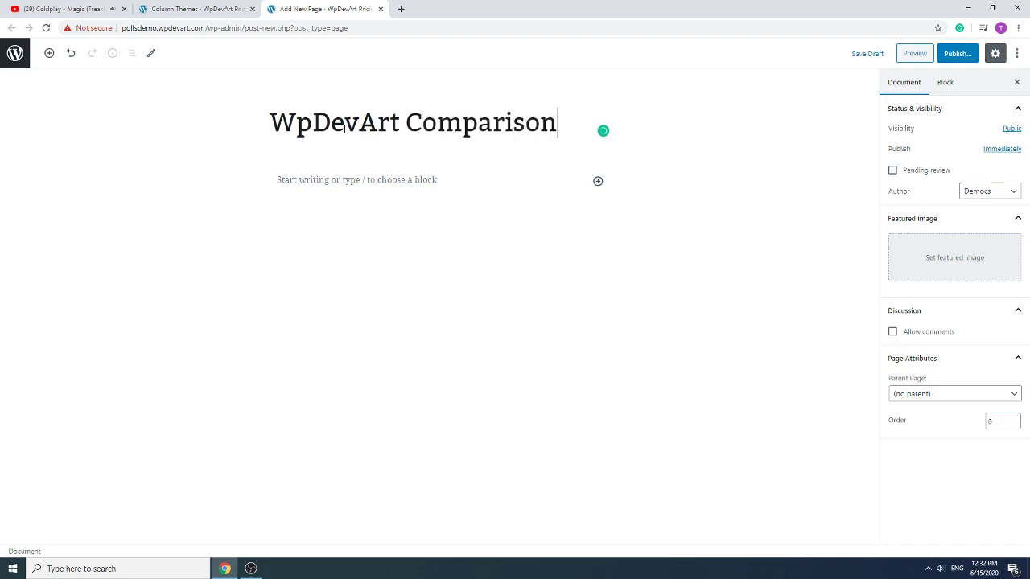
{"action": "type", "text": " Table "}
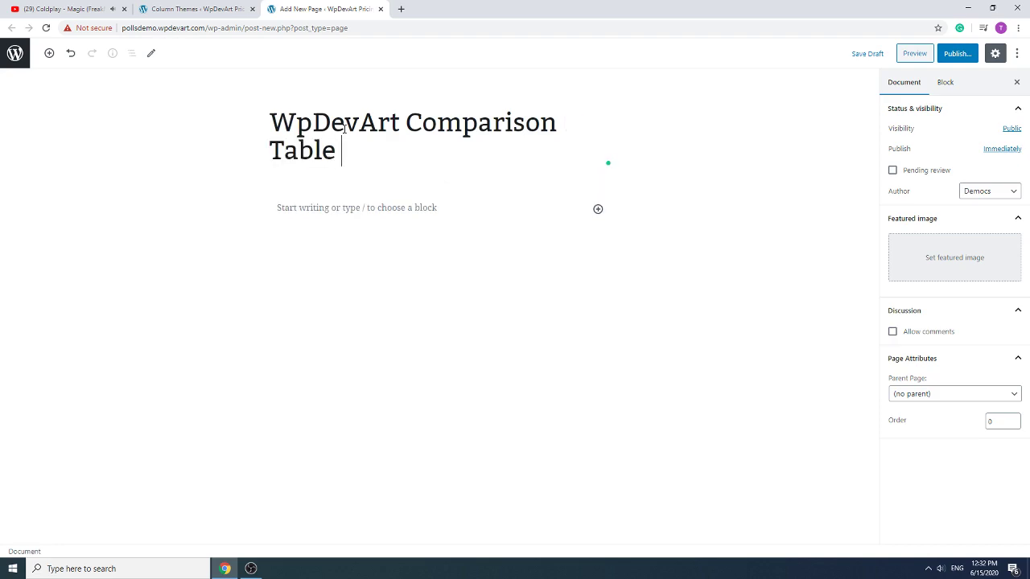
{"action": "type", "text": "Plugin"}
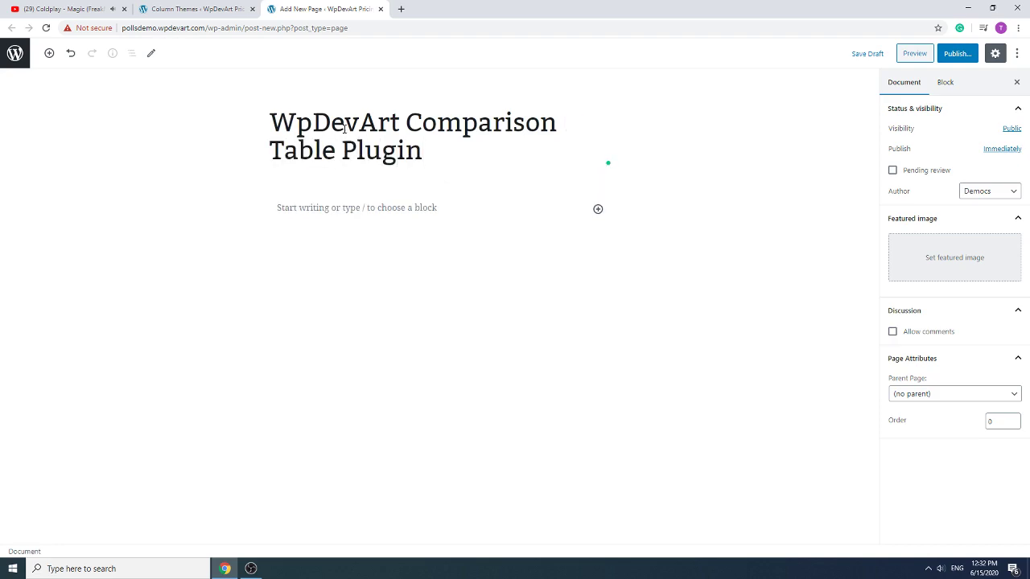
Insert a WpDevArt Pricing Table block below the page title and choose Demo 17 as its table
{"action": "left_click", "coordinate": [498, 209]}
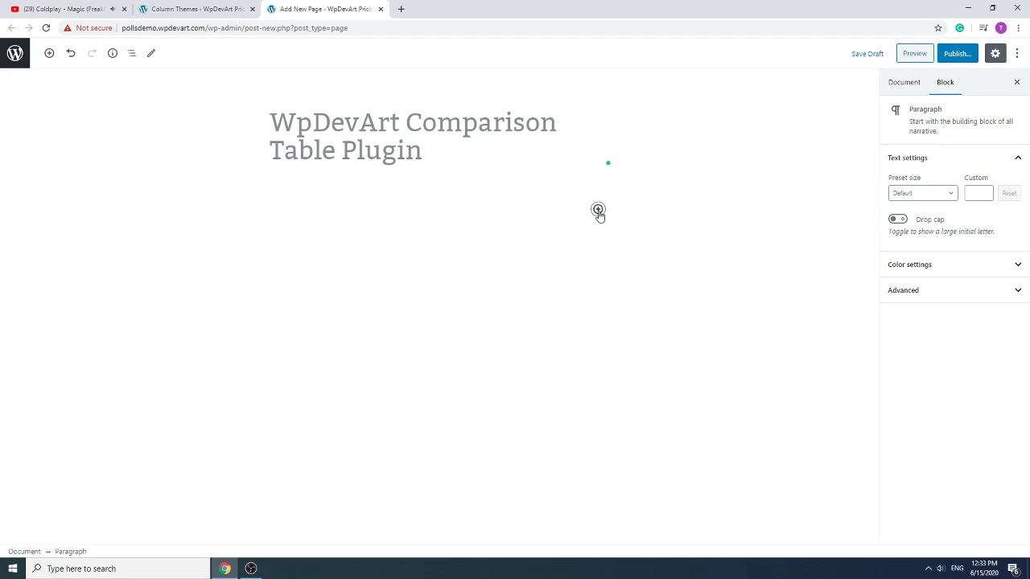
{"action": "left_click", "coordinate": [598, 210]}
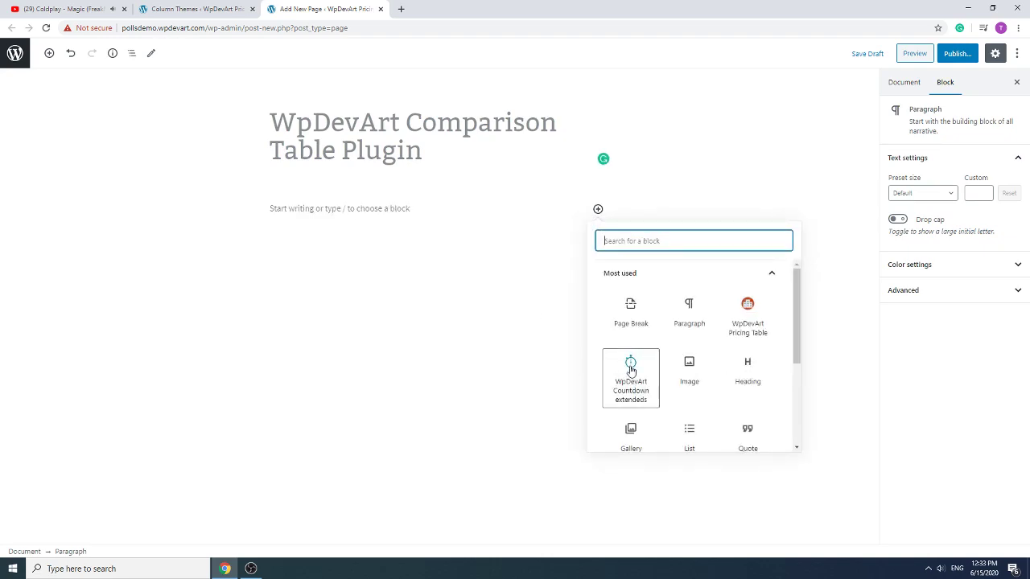
{"action": "left_click", "coordinate": [659, 275]}
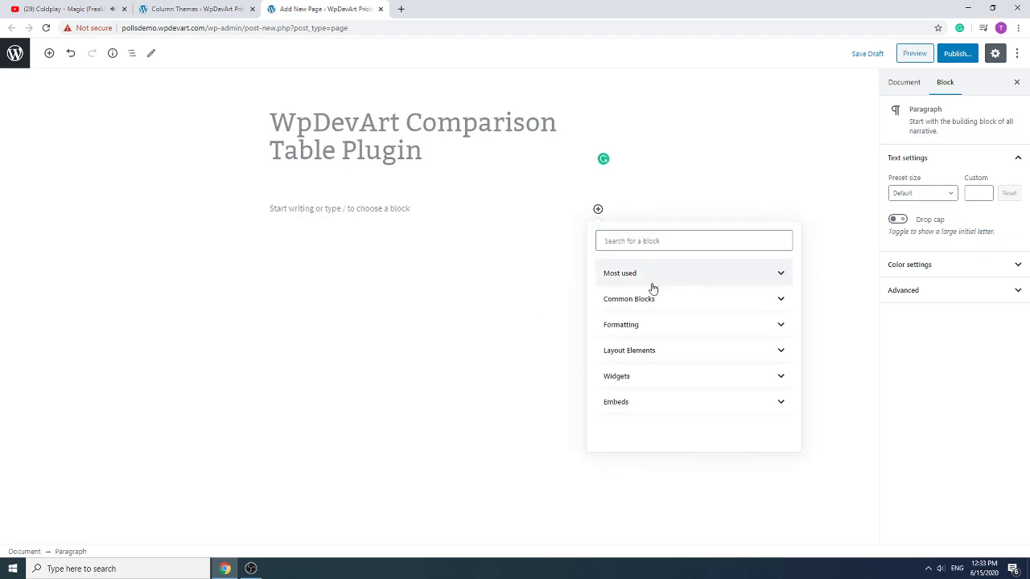
{"action": "left_click", "coordinate": [664, 300]}
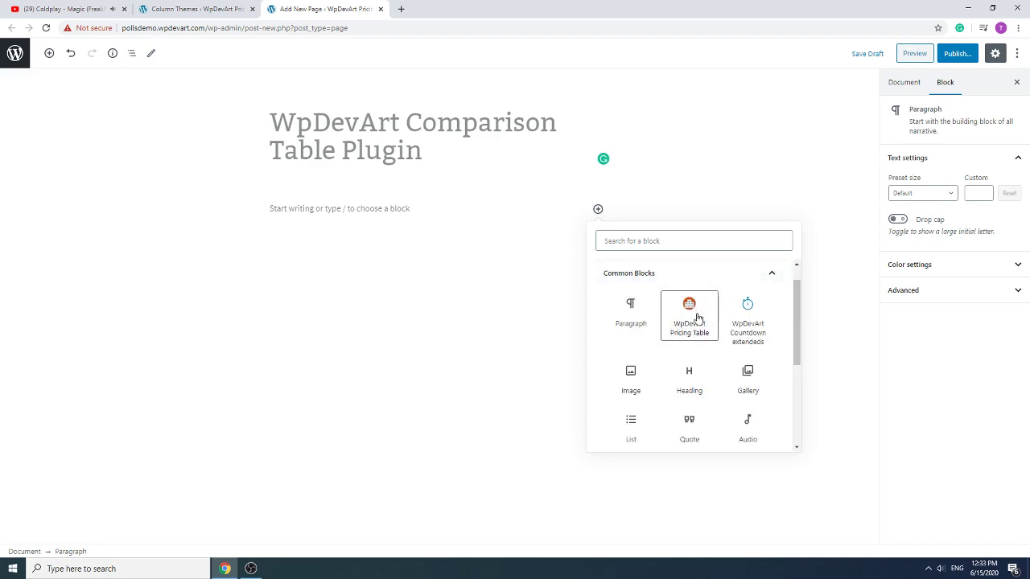
{"action": "left_click", "coordinate": [694, 323]}
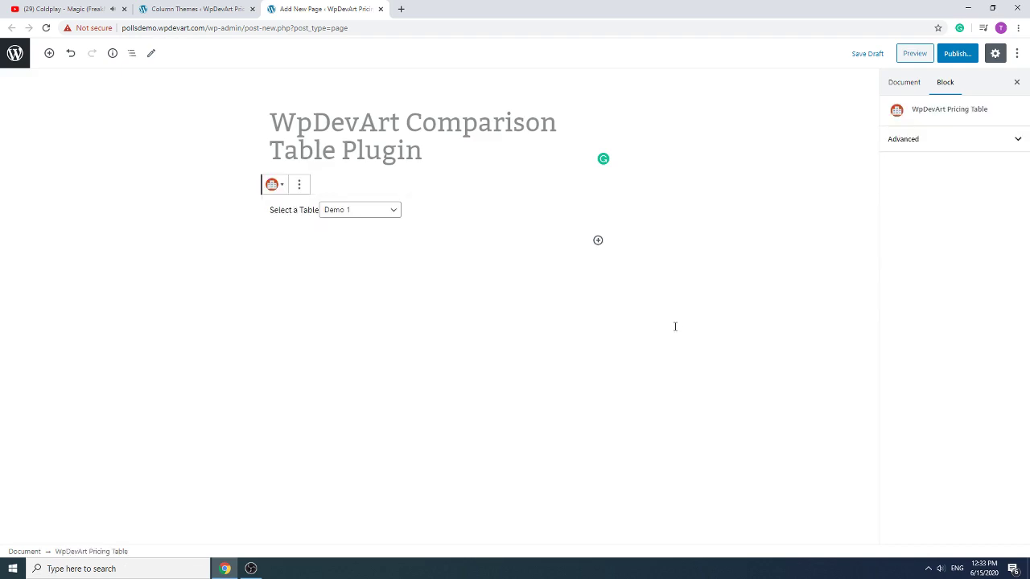
{"action": "left_click", "coordinate": [377, 211]}
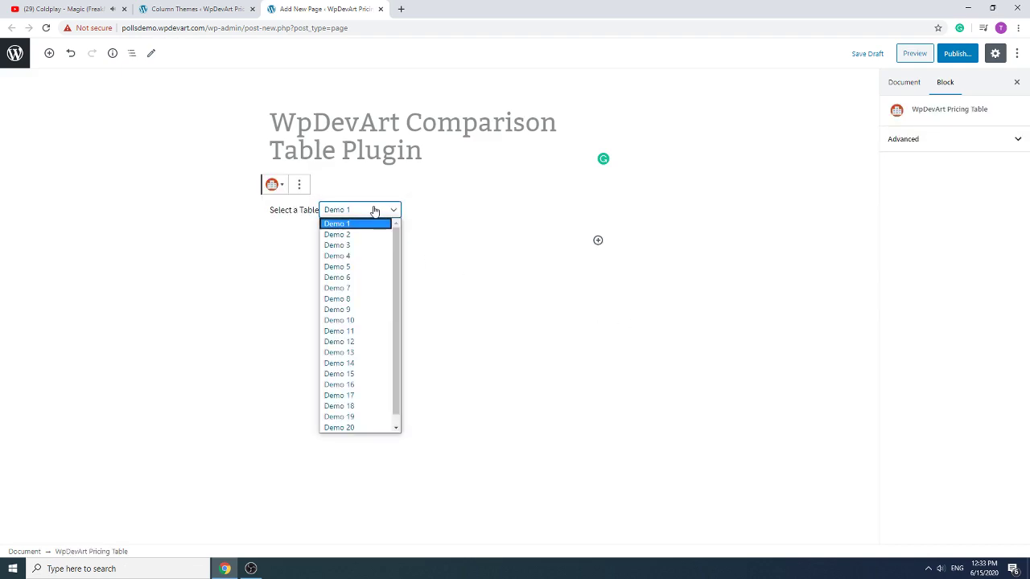
{"action": "left_click", "coordinate": [352, 396]}
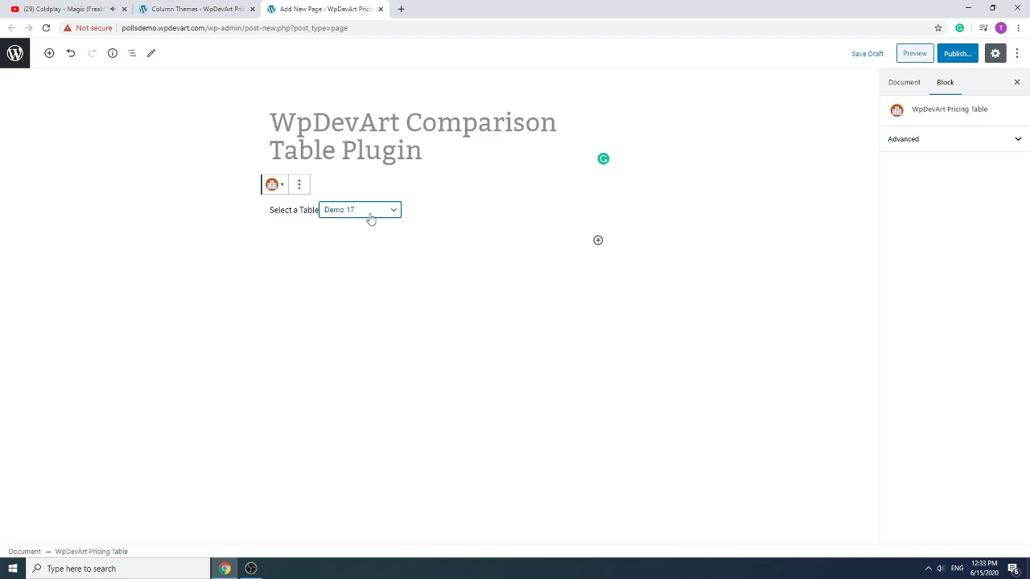
Publish the page and view its pricing table on the live site, including the Most Popular label
{"action": "left_click", "coordinate": [958, 53]}
{"action": "left_click", "coordinate": [953, 53]}
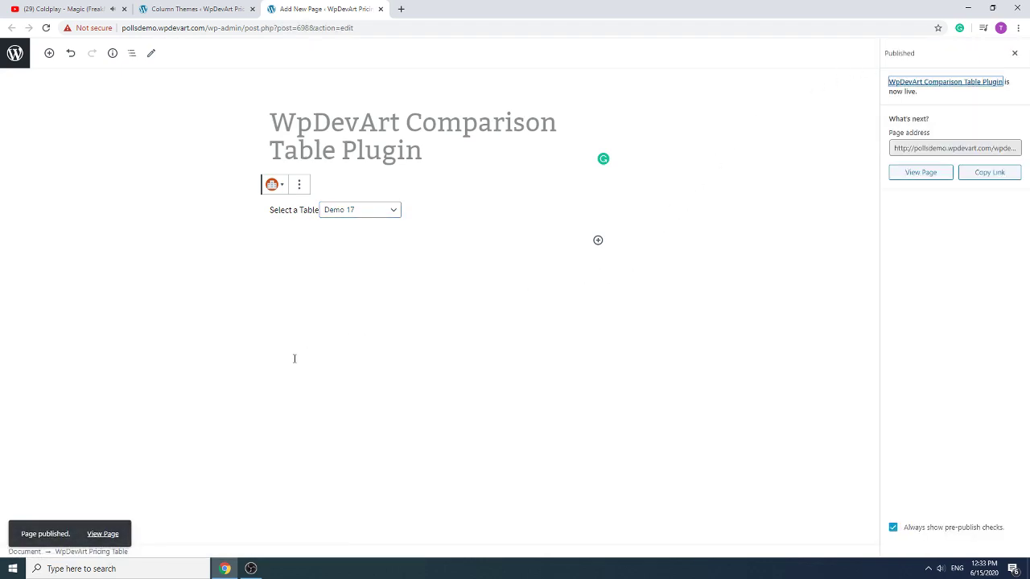
{"action": "left_click", "coordinate": [102, 534]}
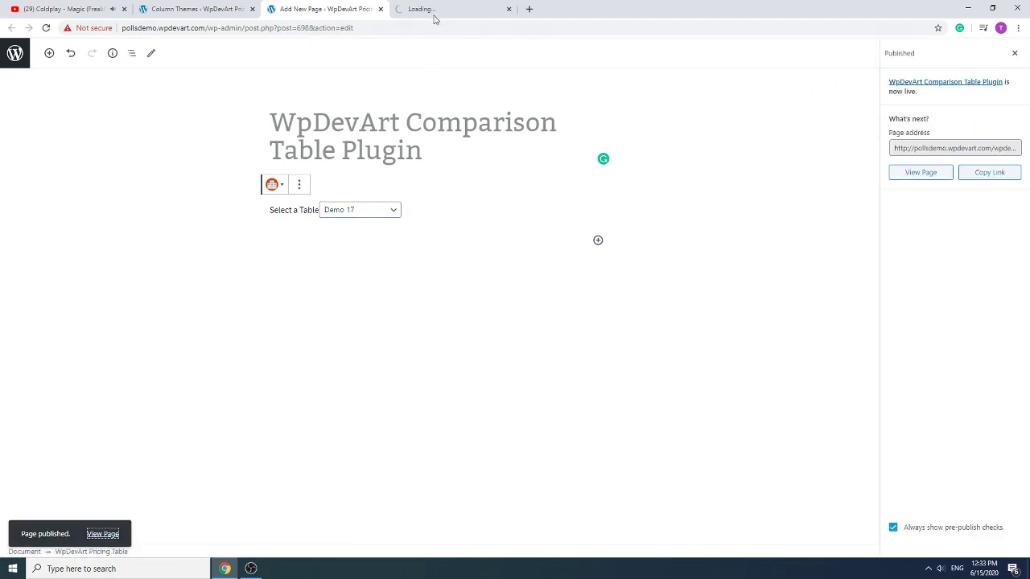
{"action": "scroll", "coordinate": [324, 364], "scroll_direction": "down", "scroll_amount": 2}
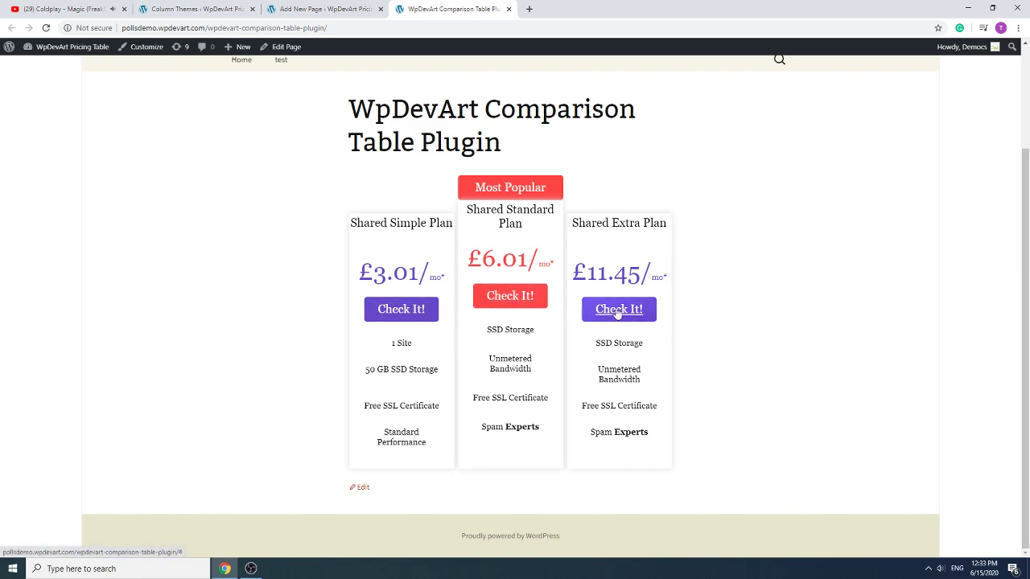
{"action": "left_click_drag", "start_coordinate": [547, 188], "coordinate": [483, 190]}
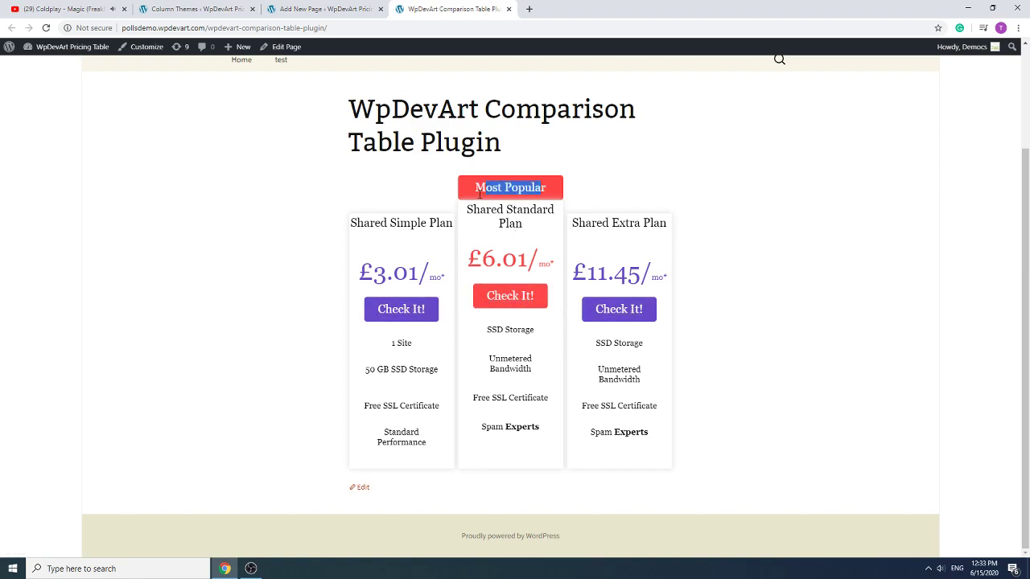
Open the Demo 17-1 theme for editing from the third page of the column themes list
{"action": "left_click", "coordinate": [188, 8]}
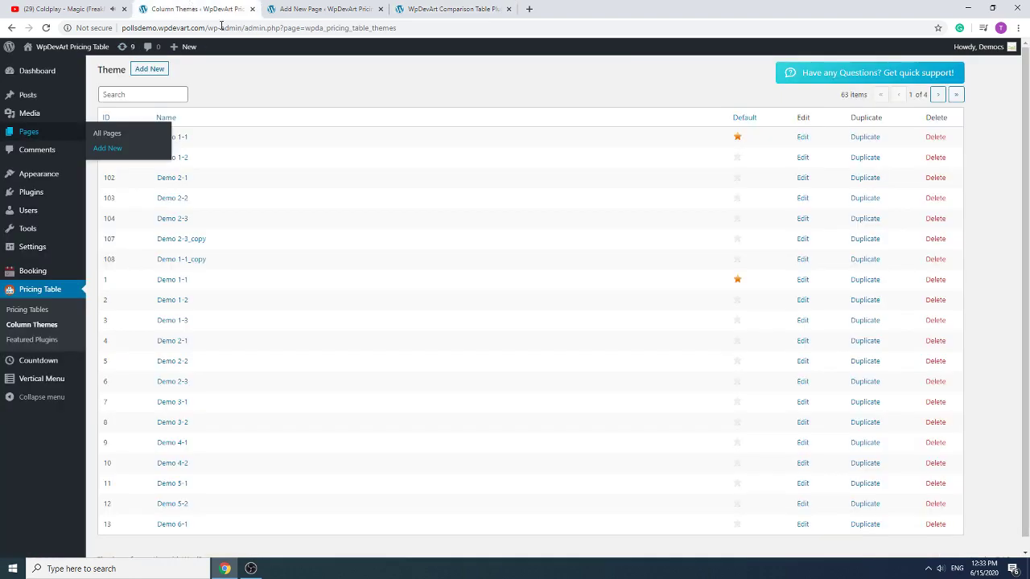
{"action": "scroll", "coordinate": [269, 318], "scroll_direction": "down", "scroll_amount": 1}
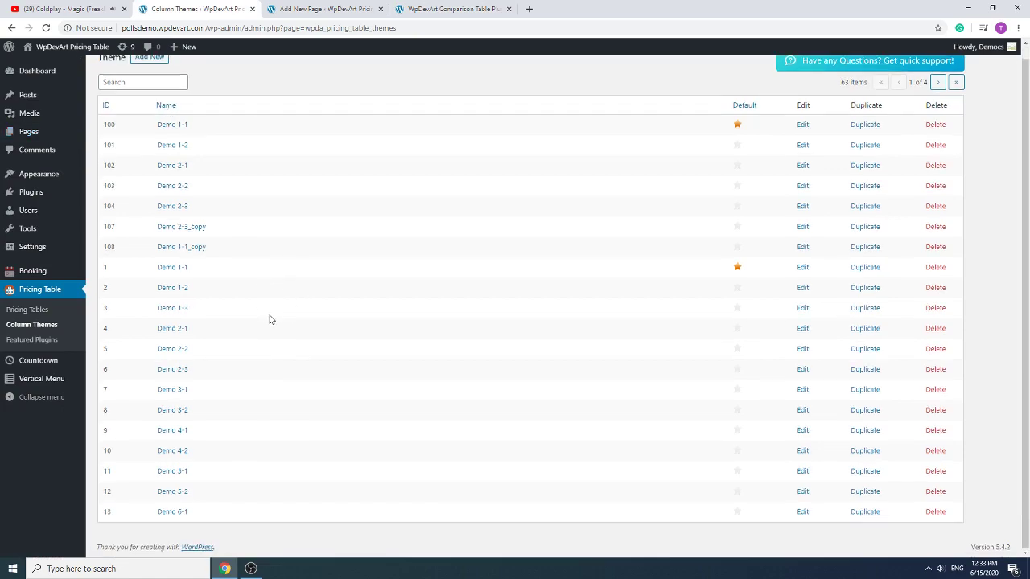
{"action": "scroll", "coordinate": [779, 445], "scroll_direction": "up", "scroll_amount": 1}
{"action": "left_click", "coordinate": [938, 94]}
{"action": "left_click", "coordinate": [938, 96]}
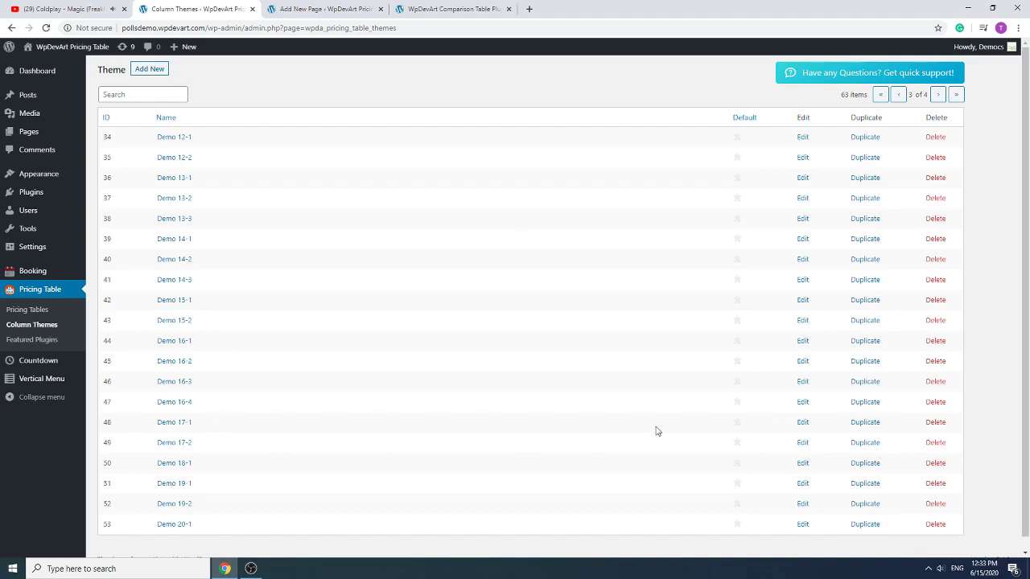
{"action": "left_click", "coordinate": [805, 424]}
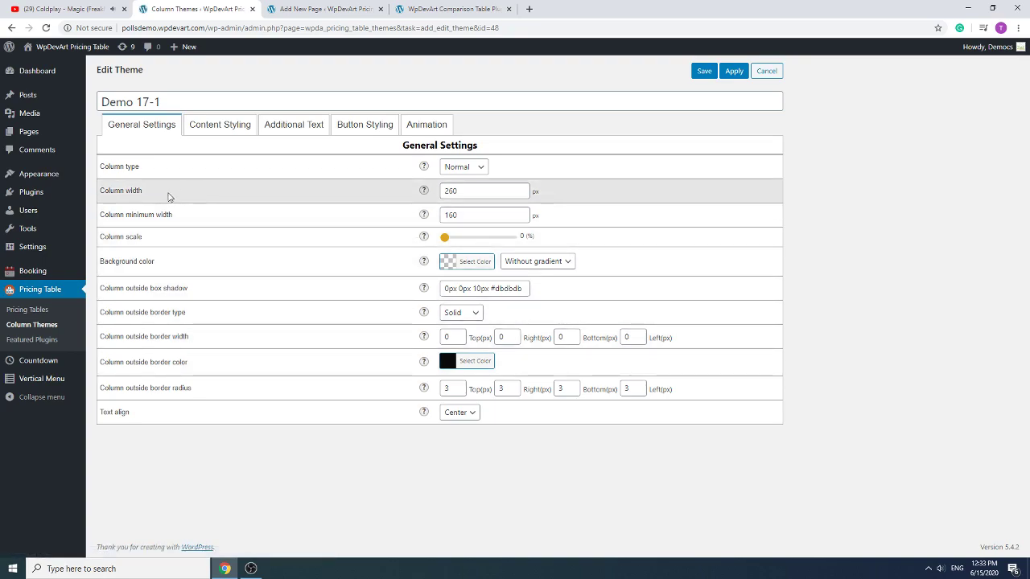
Examine the theme's content styling, additional text, button styling and animation settings, plus the available column type options
{"action": "left_click", "coordinate": [220, 131]}
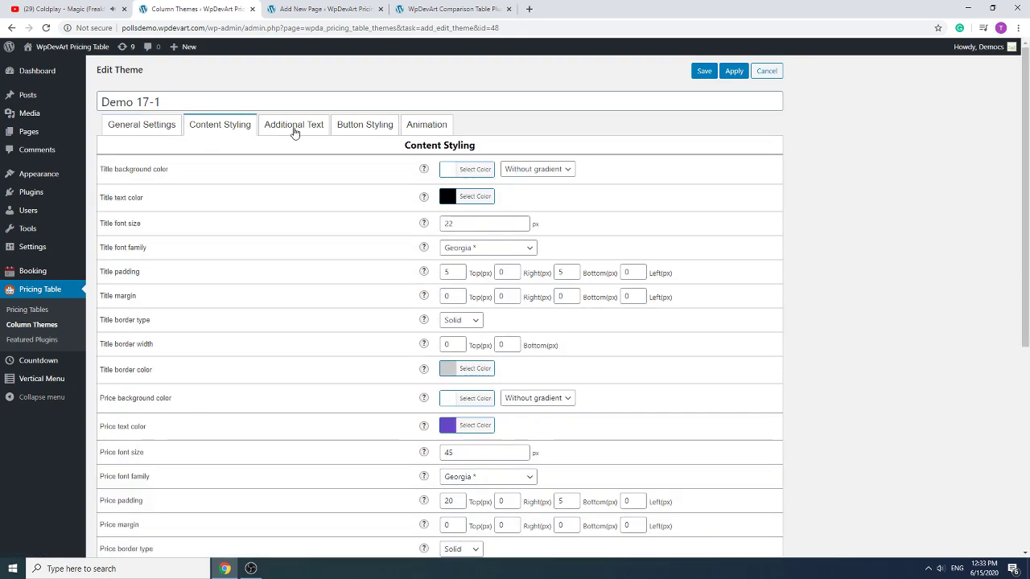
{"action": "scroll", "coordinate": [421, 391], "scroll_direction": "down", "scroll_amount": 4}
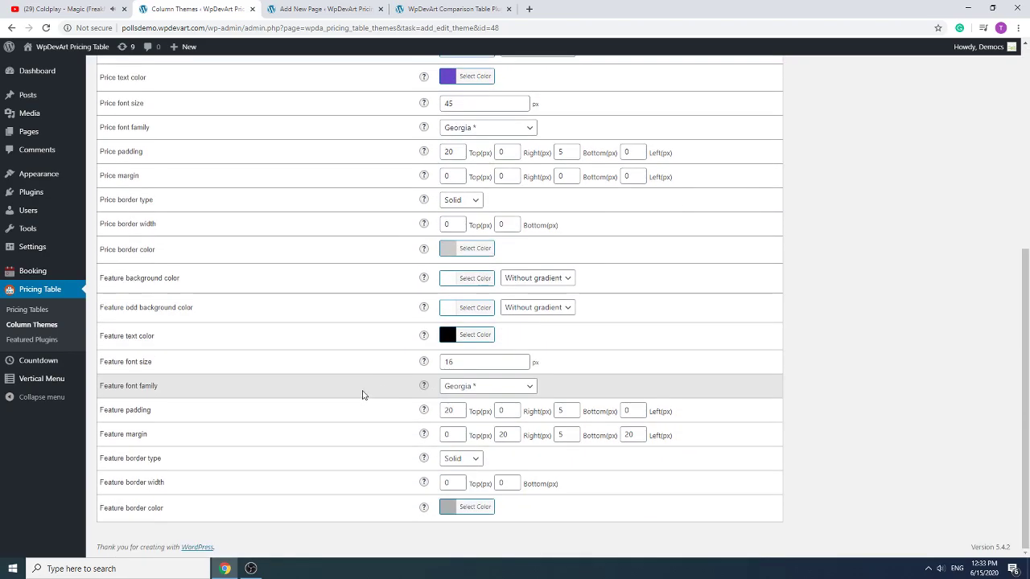
{"action": "scroll", "coordinate": [358, 393], "scroll_direction": "up", "scroll_amount": 3}
{"action": "scroll", "coordinate": [354, 370], "scroll_direction": "up", "scroll_amount": 2}
{"action": "left_click", "coordinate": [294, 127]}
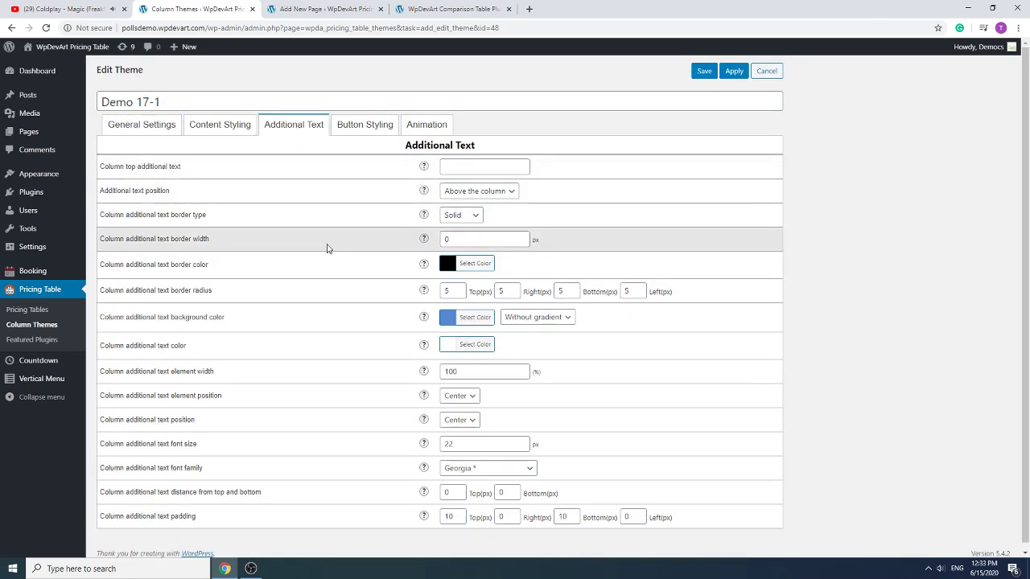
{"action": "left_click", "coordinate": [362, 125]}
{"action": "scroll", "coordinate": [358, 209], "scroll_direction": "down", "scroll_amount": 3}
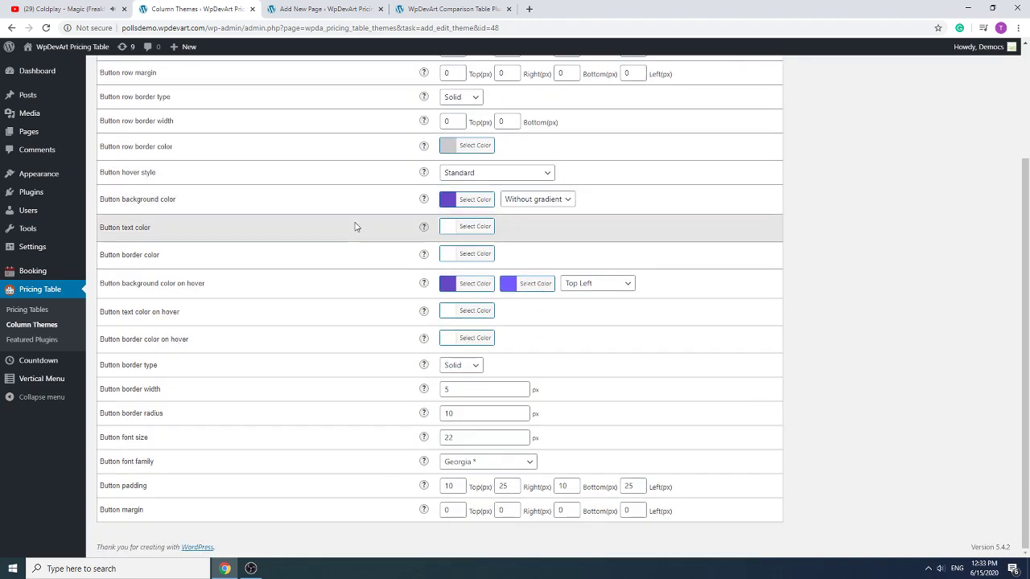
{"action": "scroll", "coordinate": [354, 226], "scroll_direction": "up", "scroll_amount": 2}
{"action": "scroll", "coordinate": [354, 217], "scroll_direction": "up", "scroll_amount": 2}
{"action": "left_click", "coordinate": [410, 124]}
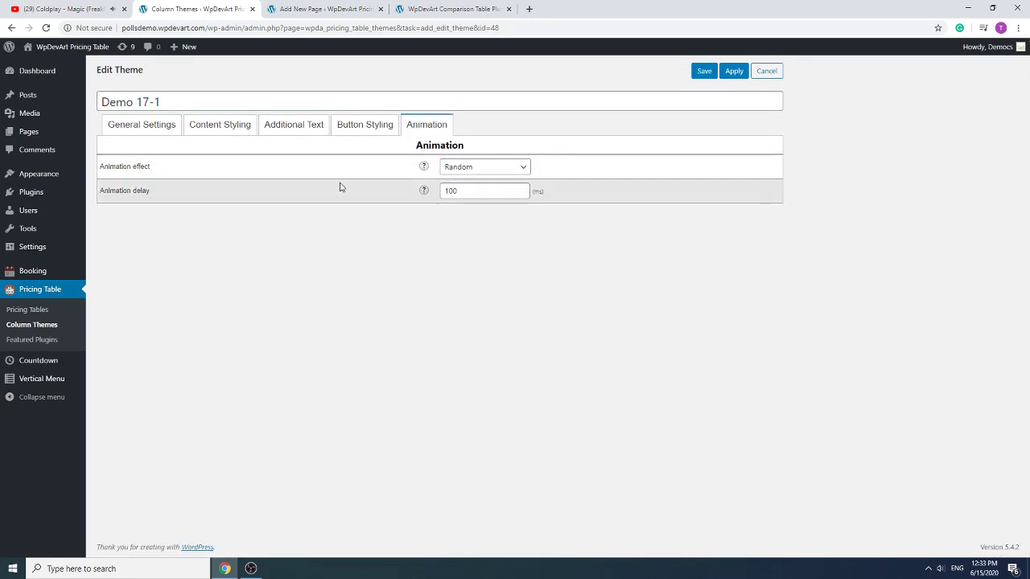
{"action": "left_click", "coordinate": [139, 131]}
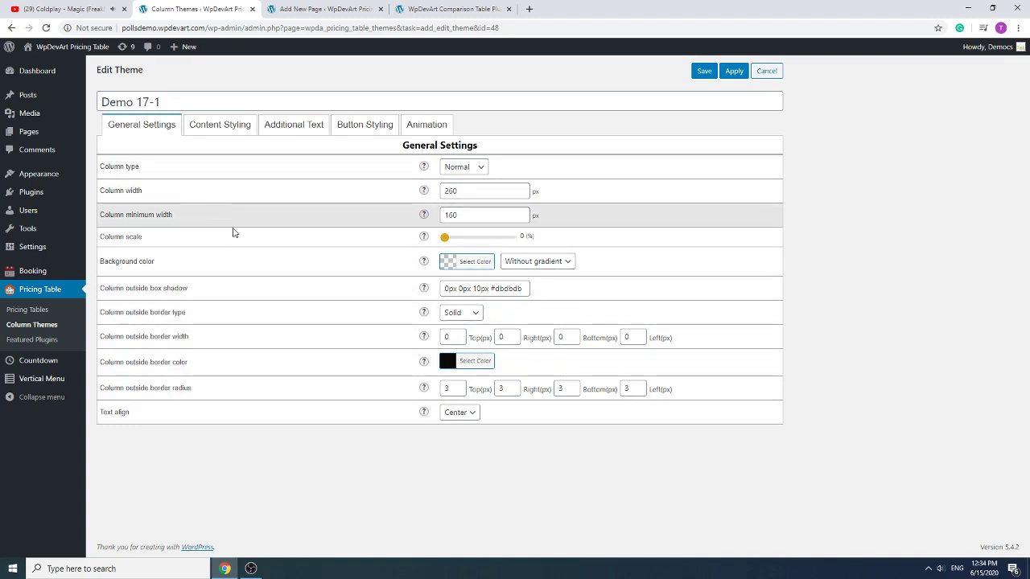
{"action": "left_click", "coordinate": [473, 168]}
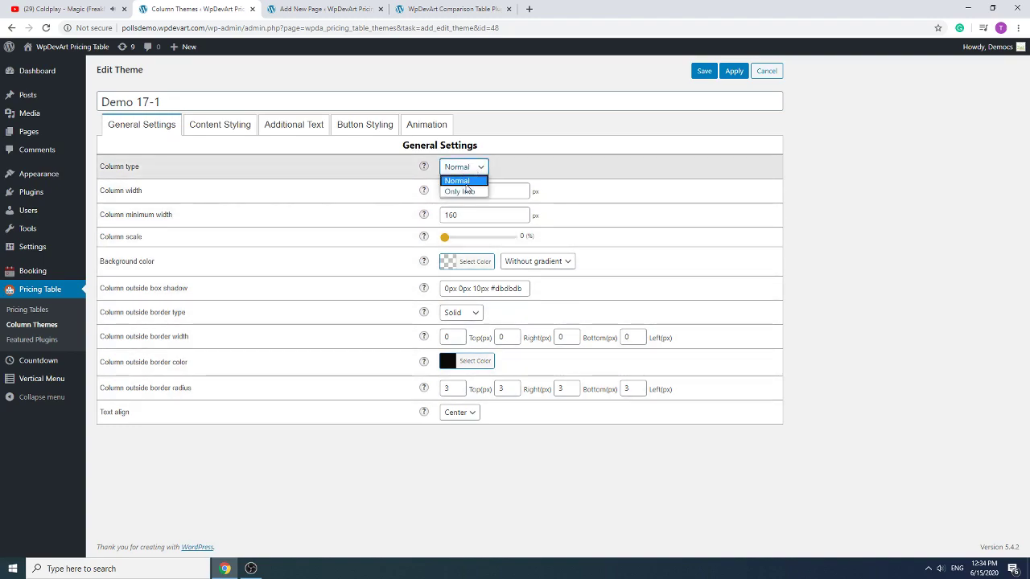
{"action": "left_click", "coordinate": [550, 170]}
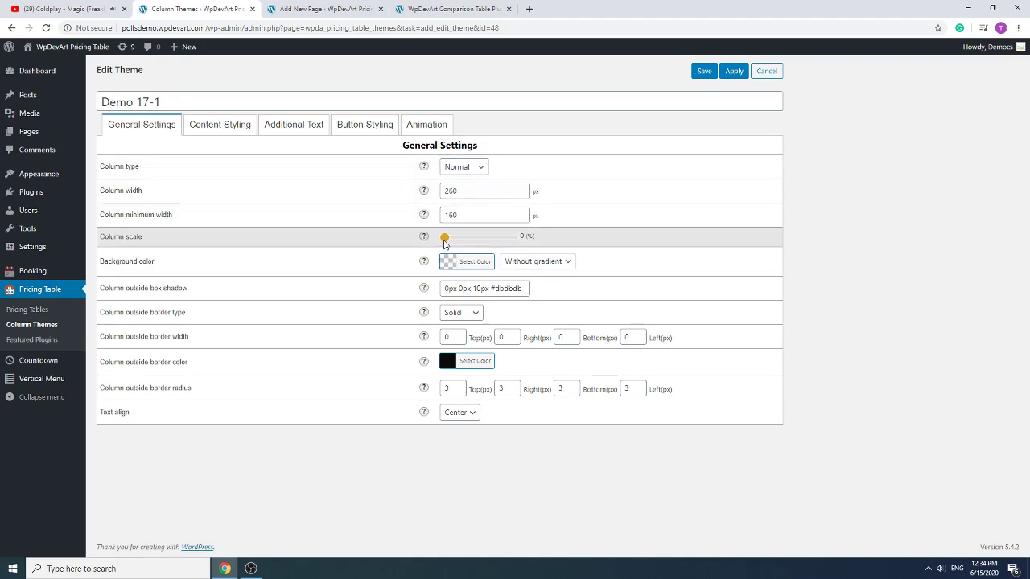
Set the Demo 17-1 column scale to 10% and apply it, checking the result on the reloaded live page
{"action": "left_click_drag", "start_coordinate": [445, 240], "coordinate": [451, 240]}
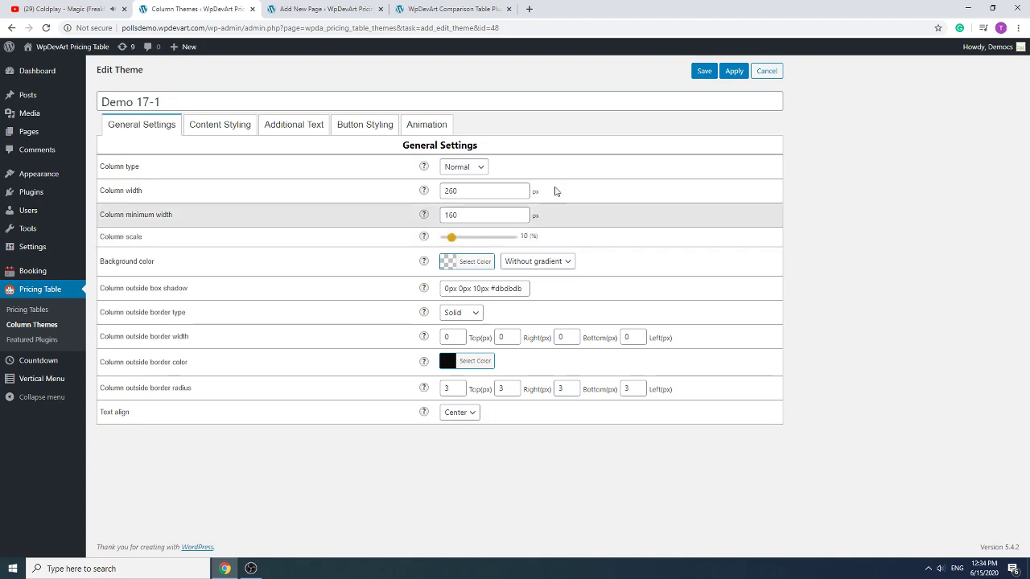
{"action": "left_click", "coordinate": [734, 71]}
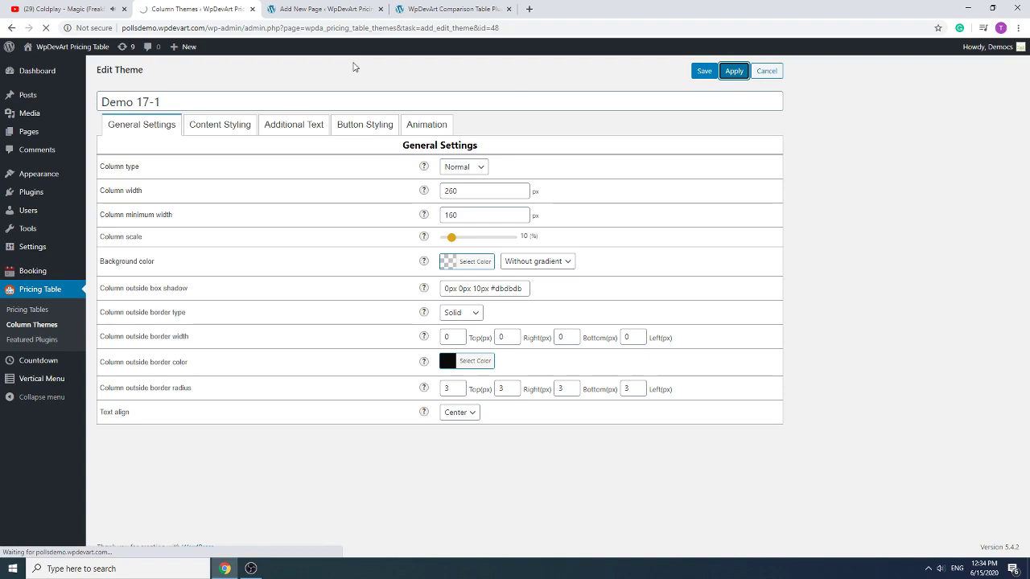
{"action": "left_click", "coordinate": [441, 8]}
{"action": "key", "text": "F5"}
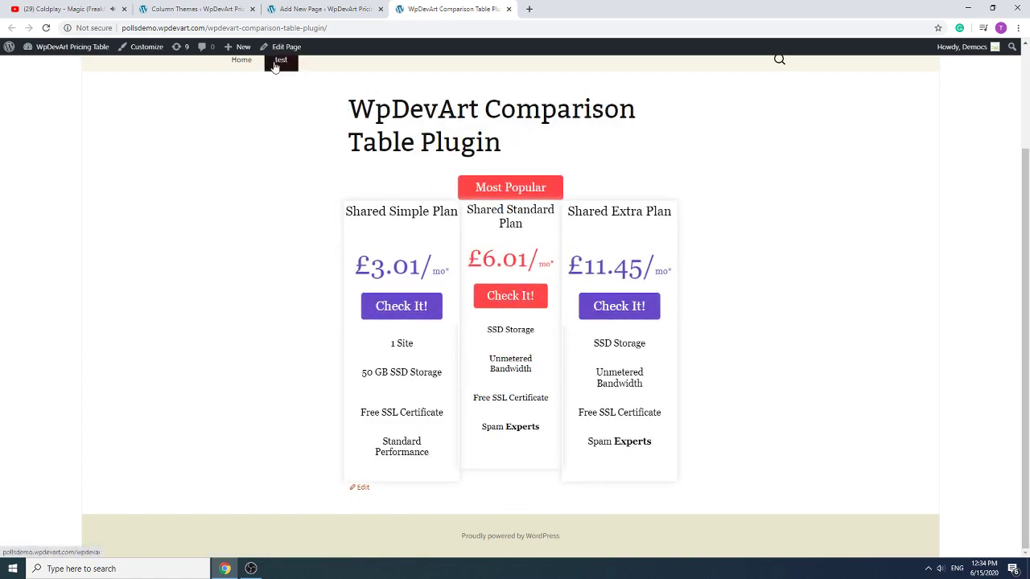
{"action": "left_click", "coordinate": [200, 6]}
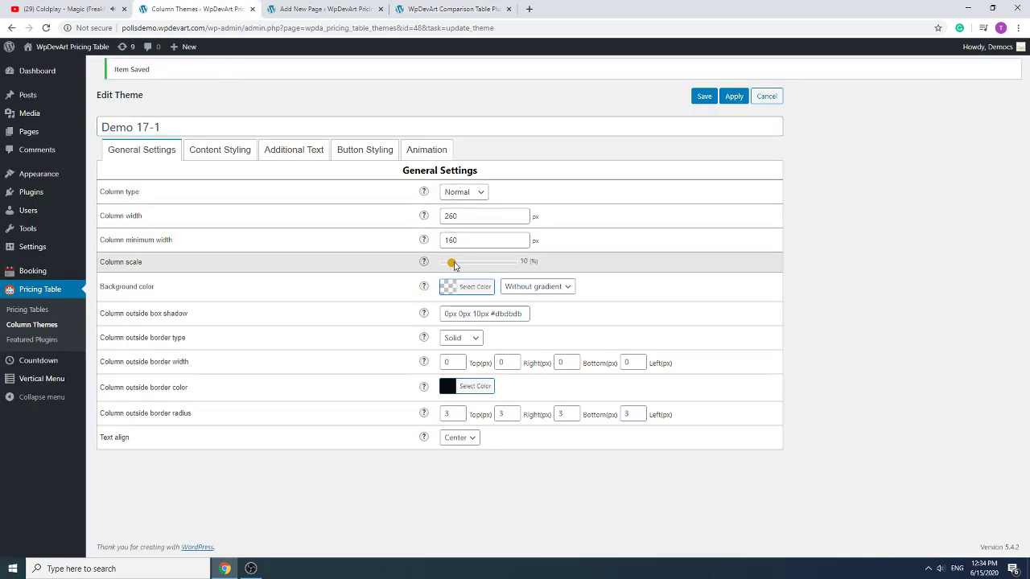
Reduce the Demo 17-1 column scale to its minimum and save the theme
{"action": "left_click_drag", "start_coordinate": [452, 266], "coordinate": [420, 272]}
{"action": "left_click", "coordinate": [732, 98]}
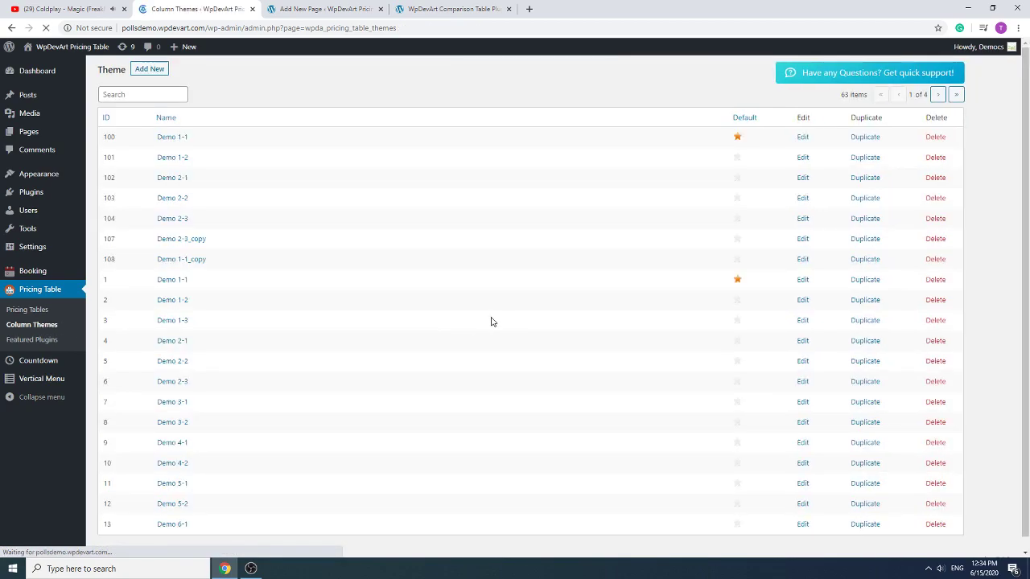
Set the Demo 17-2 theme's column scale to 13% and apply it, checking the result on the reloaded live page
{"action": "left_click", "coordinate": [938, 95]}
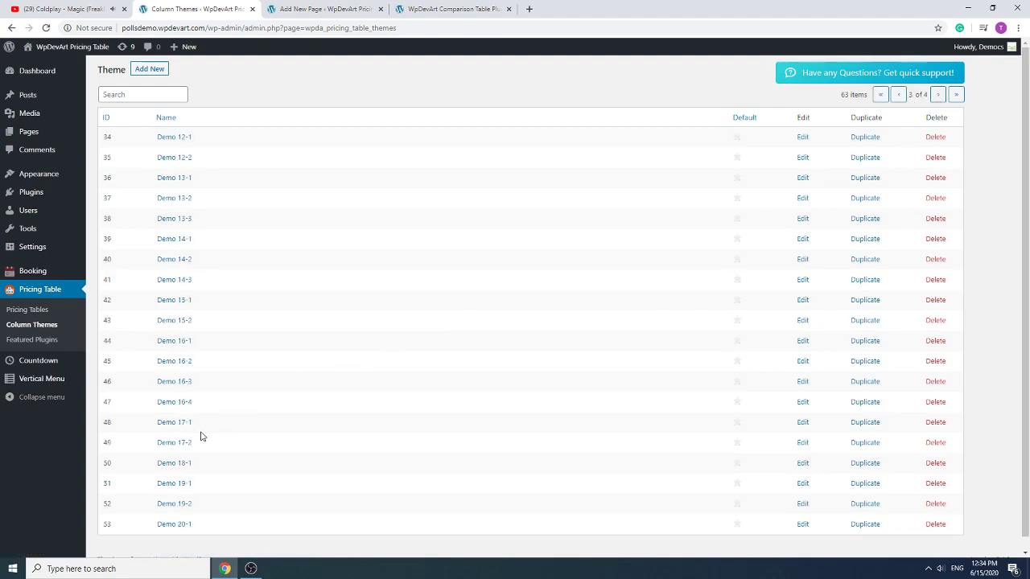
{"action": "left_click", "coordinate": [802, 444]}
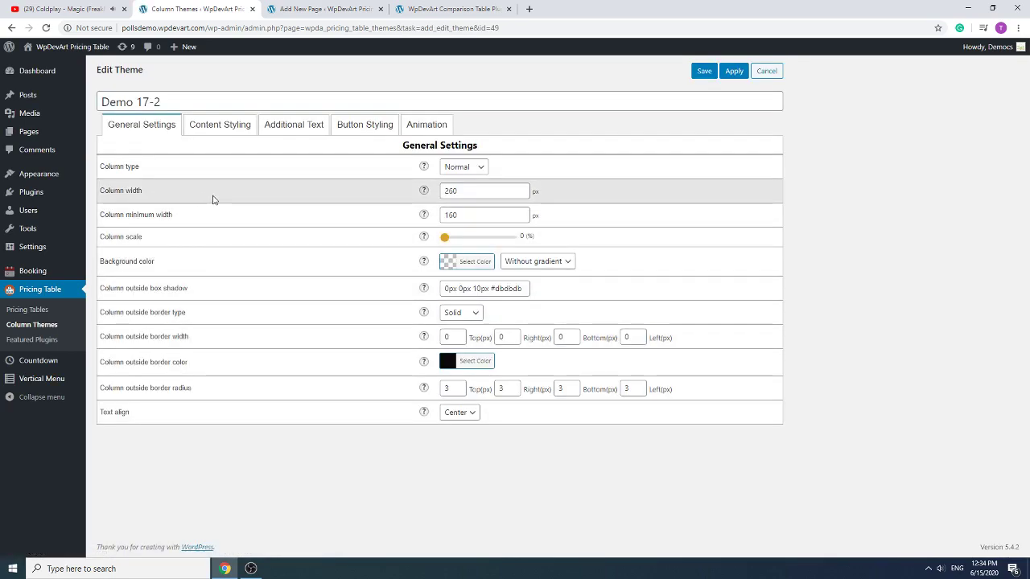
{"action": "left_click_drag", "start_coordinate": [446, 240], "coordinate": [457, 240]}
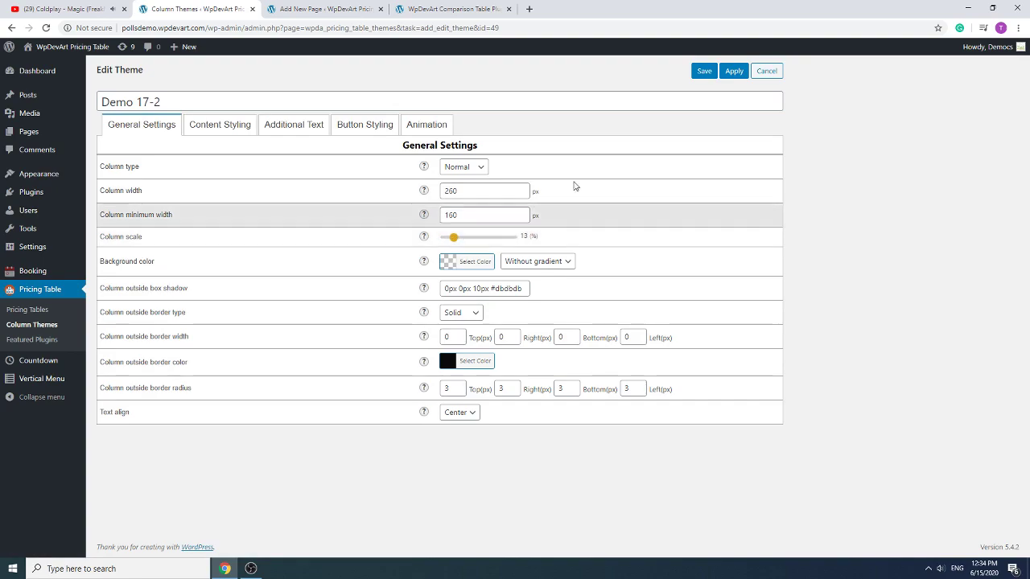
{"action": "left_click", "coordinate": [734, 71]}
{"action": "left_click", "coordinate": [455, 9]}
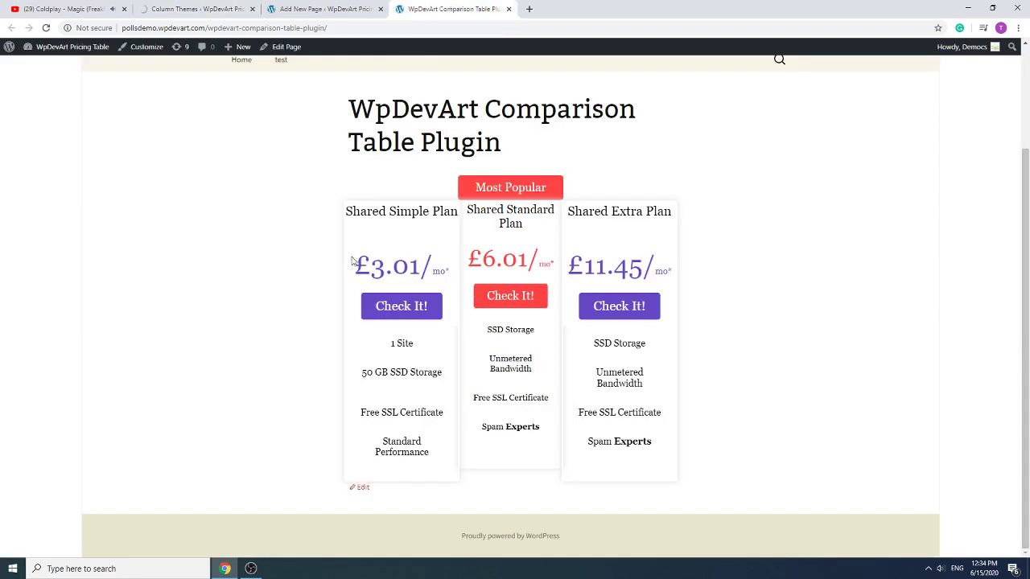
{"action": "left_click", "coordinate": [46, 28]}
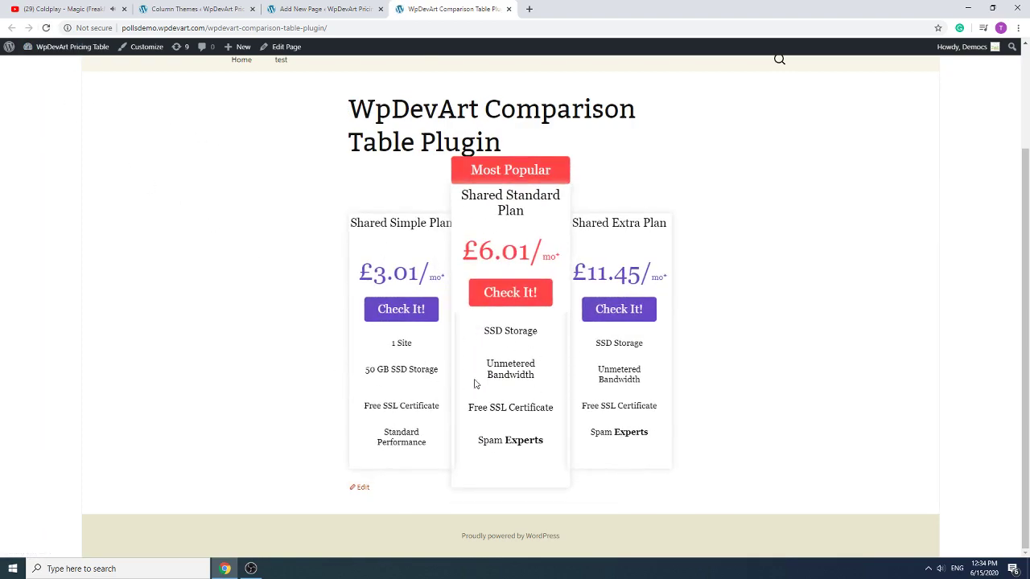
Open the Demo 17 pricing table for editing and compare its columns with the table on the live page
{"action": "left_click", "coordinate": [201, 9]}
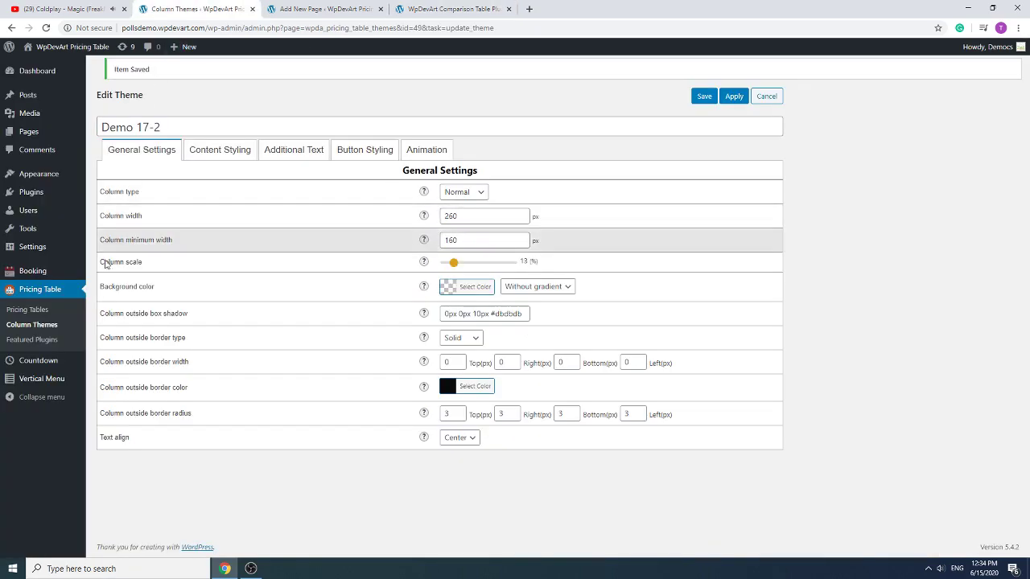
{"action": "left_click", "coordinate": [31, 311]}
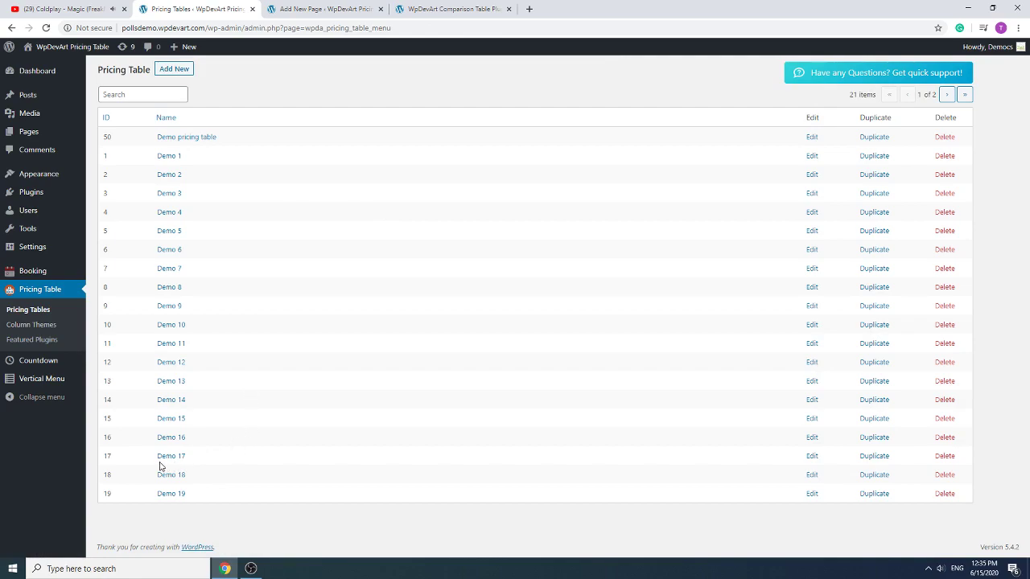
{"action": "left_click", "coordinate": [811, 457]}
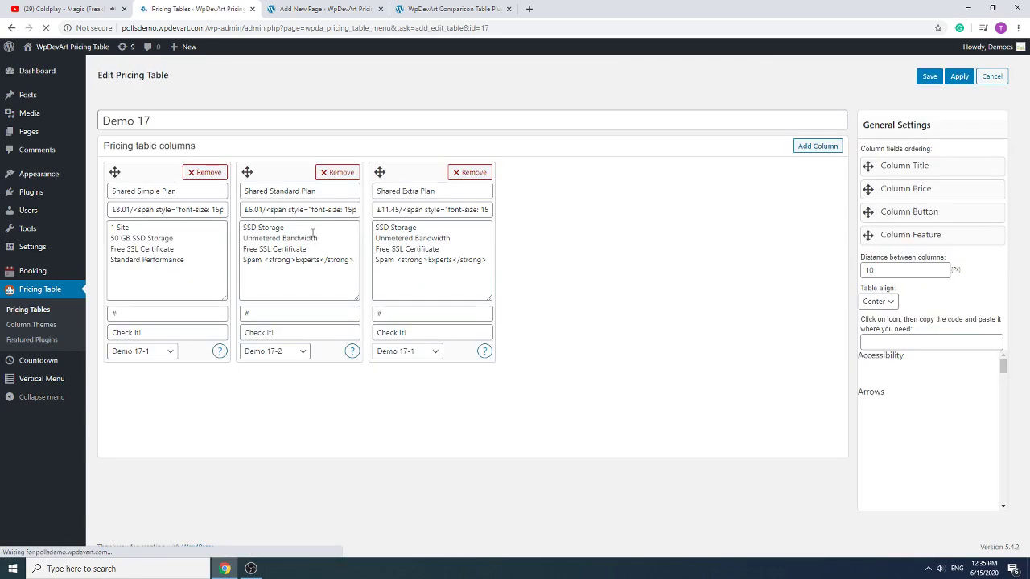
{"action": "left_click", "coordinate": [322, 9]}
{"action": "left_click", "coordinate": [433, 10]}
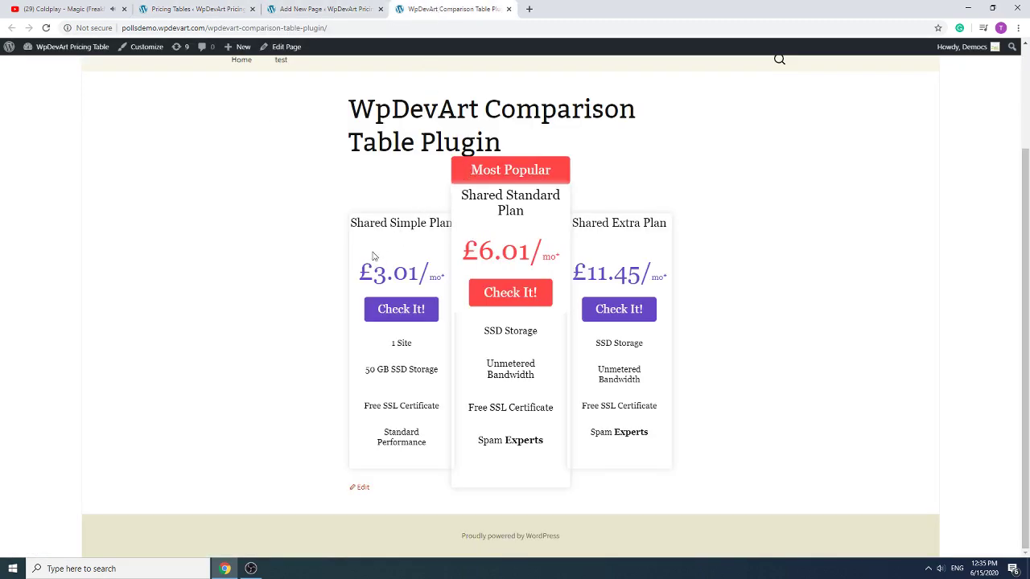
{"action": "left_click", "coordinate": [210, 9]}
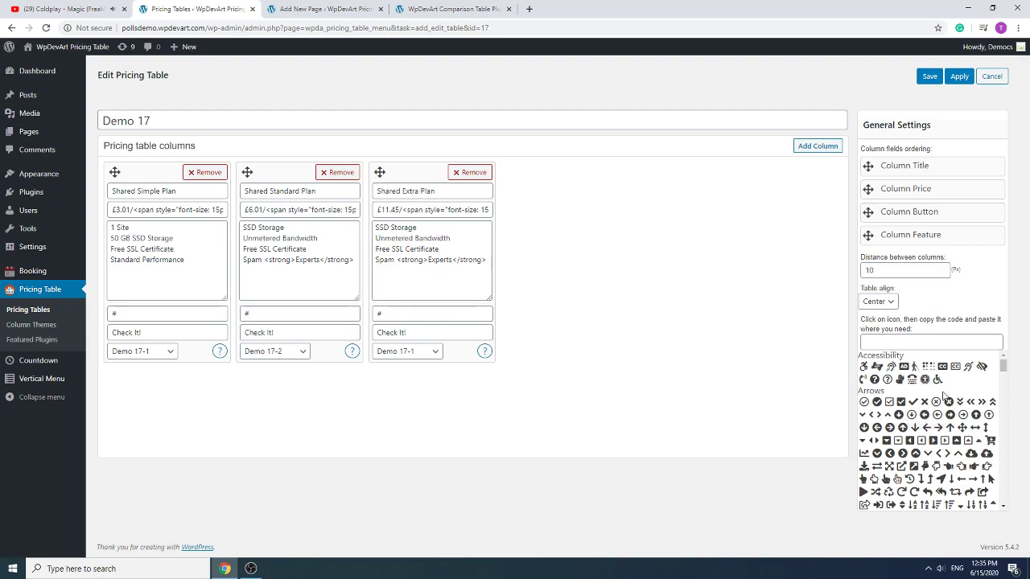
Replace the Shared Standard Plan column title with the copied icon code for fas fa-hand-point-right
{"action": "scroll", "coordinate": [935, 422], "scroll_direction": "down", "scroll_amount": 2}
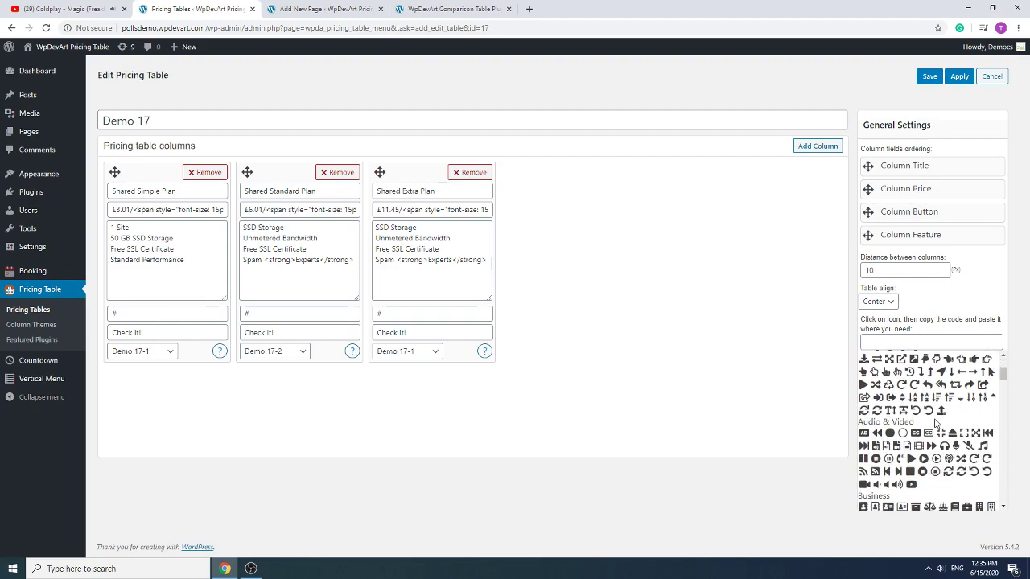
{"action": "left_click", "coordinate": [974, 359]}
{"action": "triple_click", "coordinate": [939, 345]}
{"action": "key", "text": "ctrl+c"}
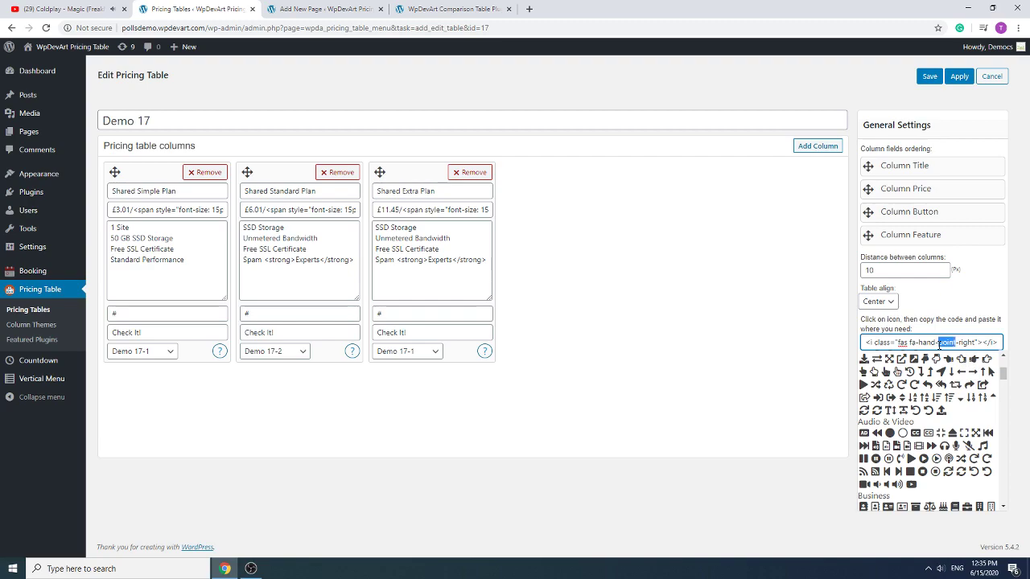
{"action": "triple_click", "coordinate": [257, 192]}
{"action": "key", "text": "ctrl+v"}
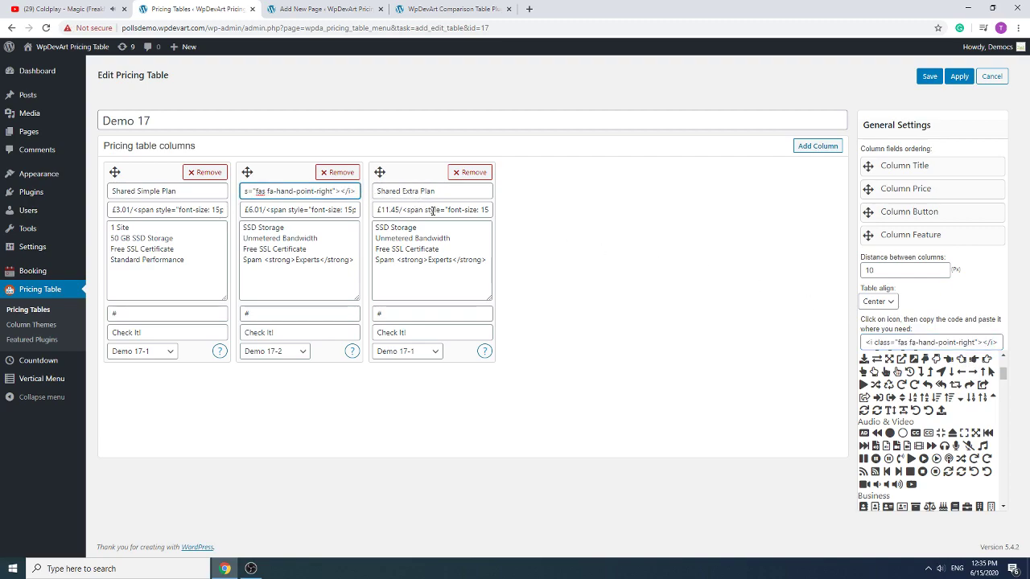
Apply the Demo 17 table changes and reload the live page to check the icon
{"action": "left_click", "coordinate": [957, 78]}
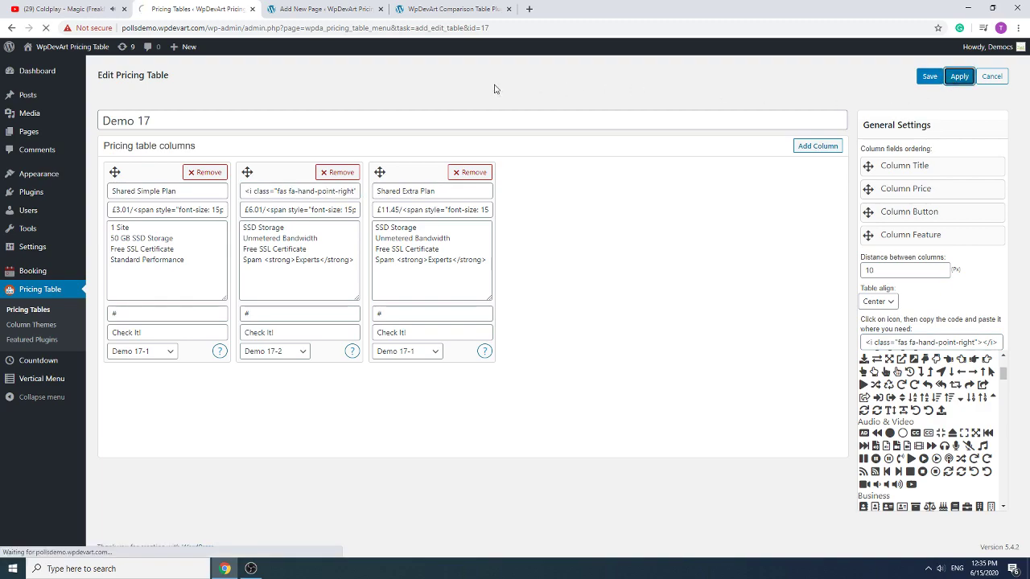
{"action": "left_click", "coordinate": [402, 14]}
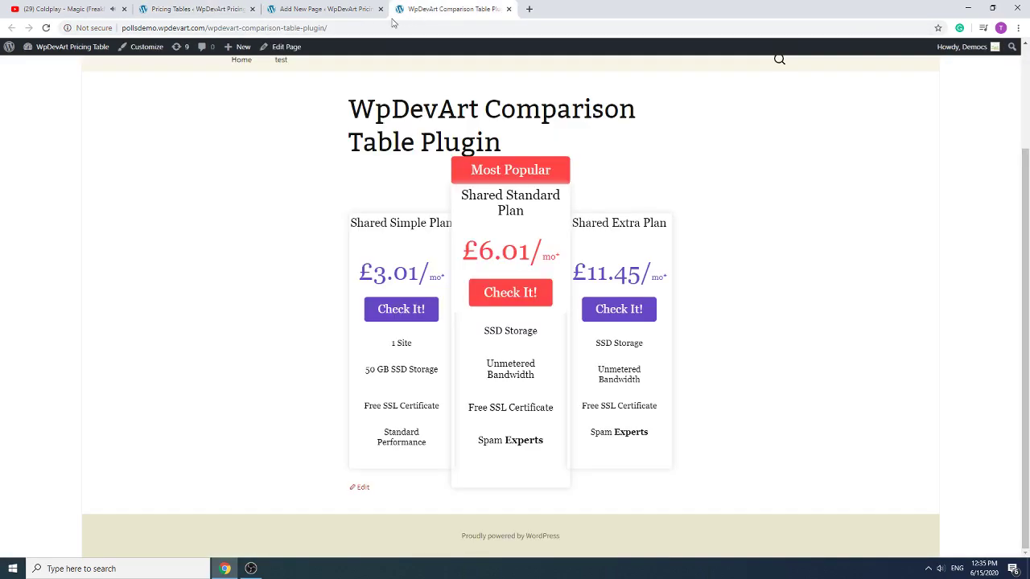
{"action": "left_click", "coordinate": [46, 27]}
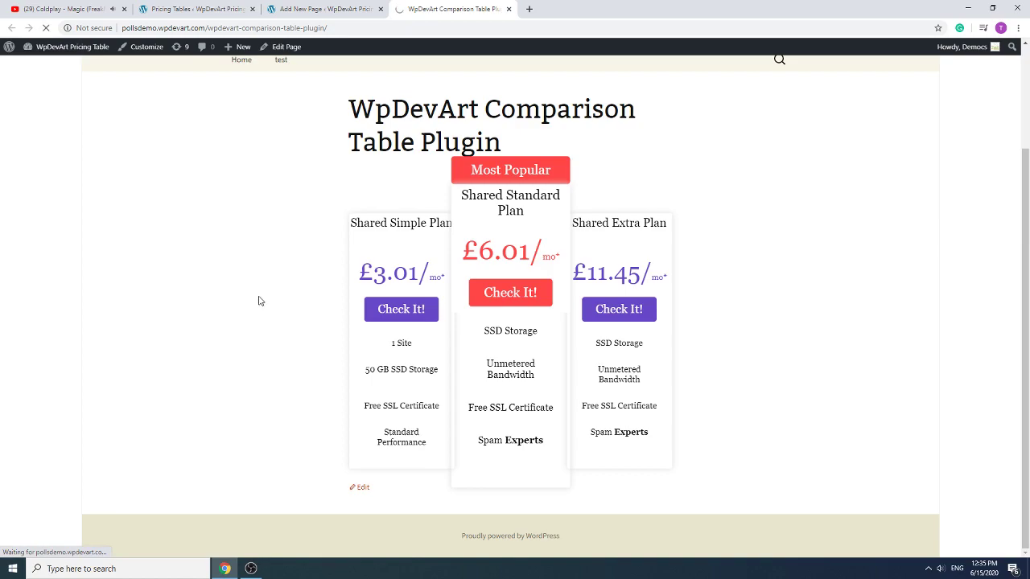